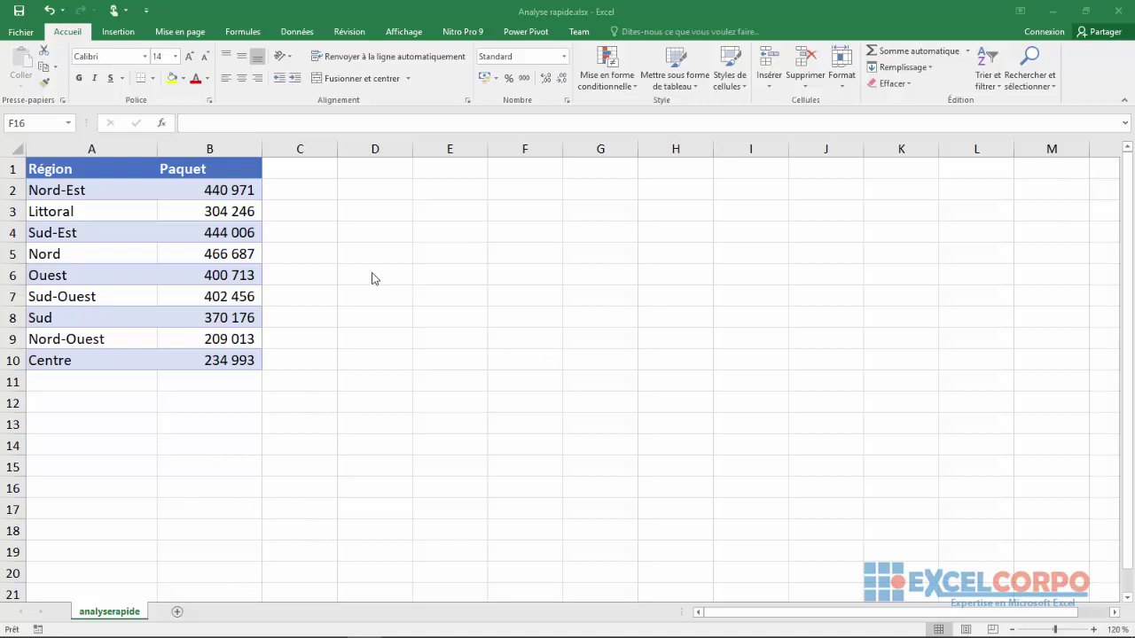
Select the Paquet values in B2:B10 and view the Quick Analysis options available for them.
{"action": "left_click", "coordinate": [193, 187]}
{"action": "left_click_drag", "start_coordinate": [194, 186], "coordinate": [218, 361]}
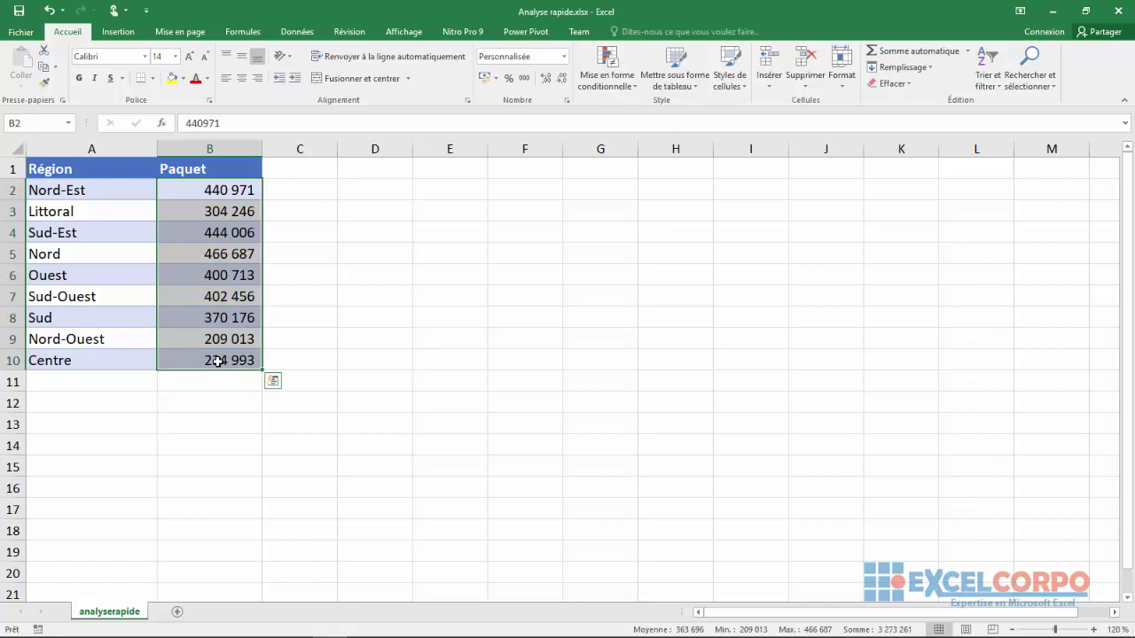
{"action": "left_click", "coordinate": [273, 383]}
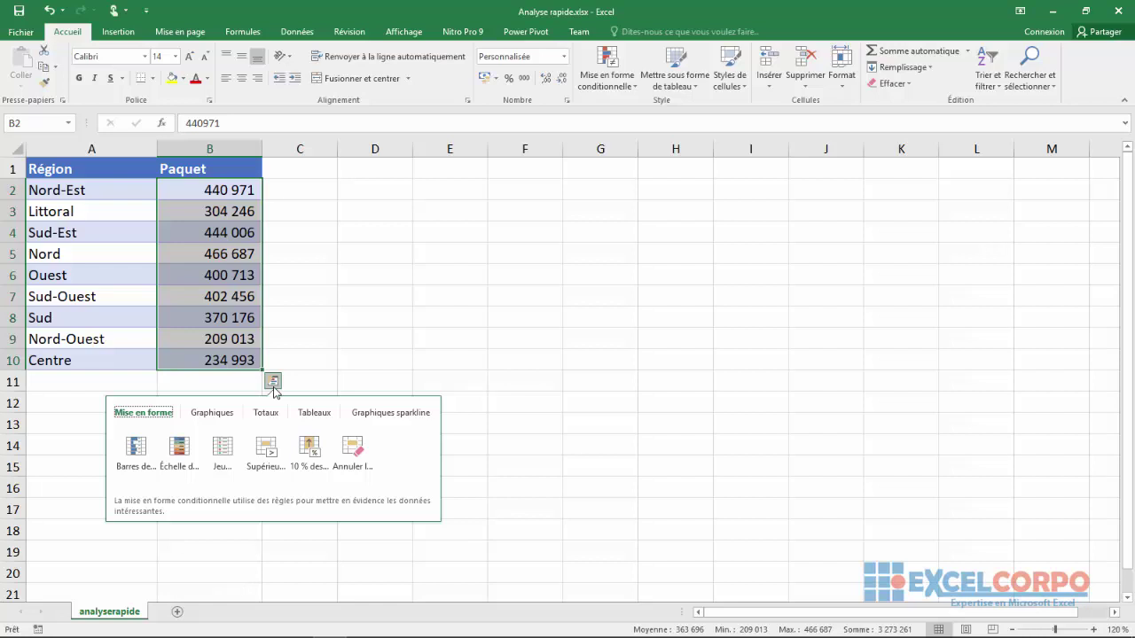
{"action": "key", "text": "Escape"}
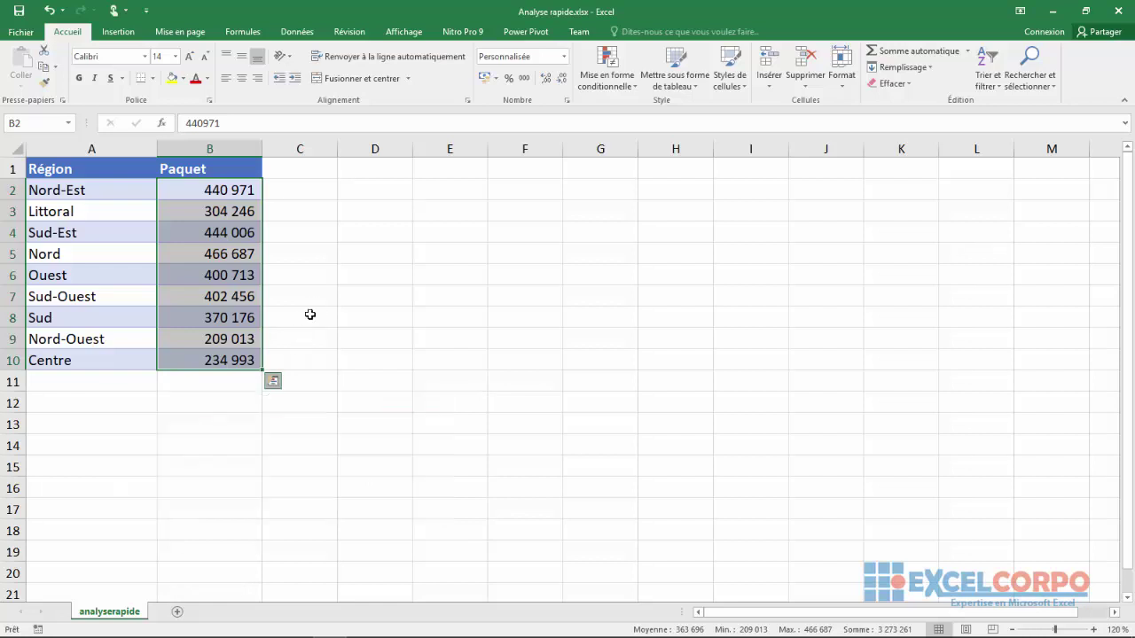
{"action": "left_click", "coordinate": [310, 315]}
{"action": "left_click_drag", "start_coordinate": [223, 190], "coordinate": [232, 358]}
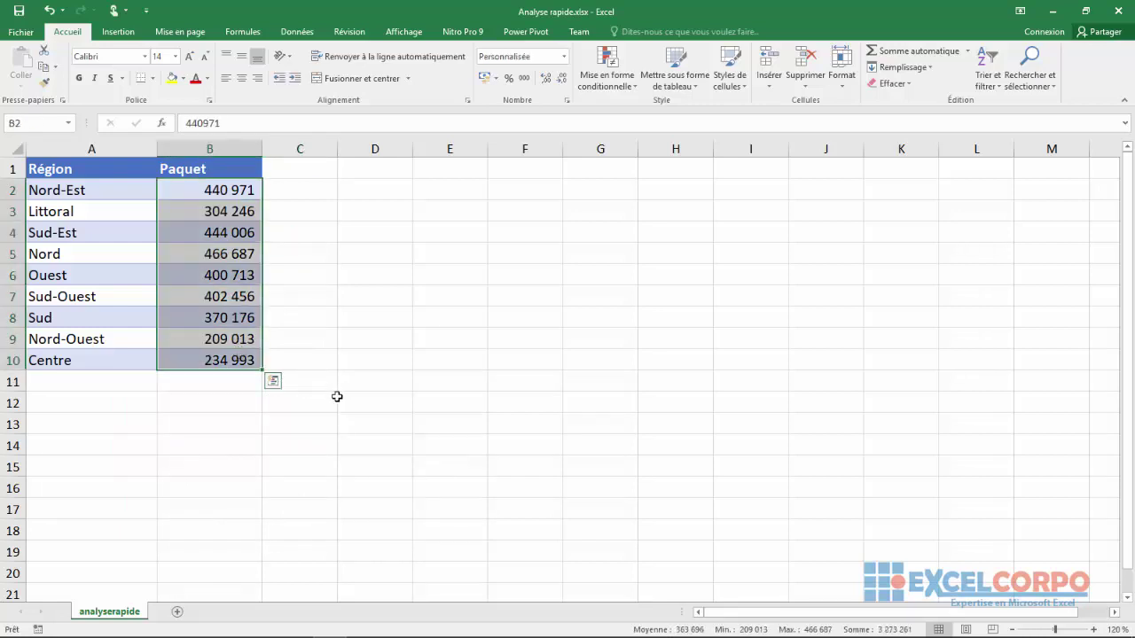
{"action": "left_click", "coordinate": [274, 387]}
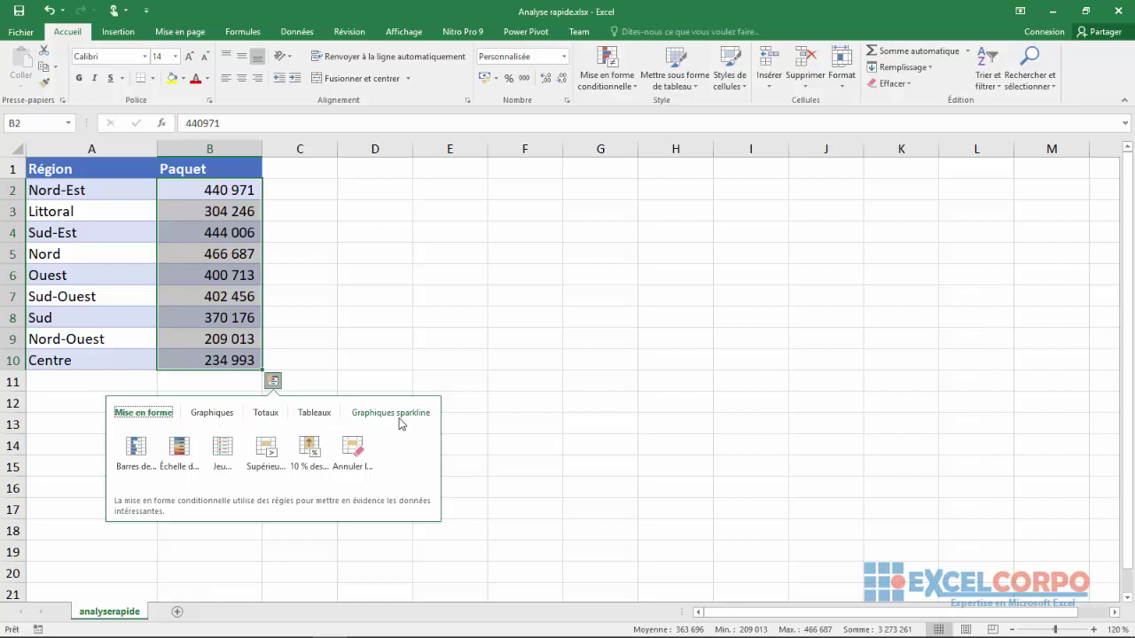
{"action": "left_click", "coordinate": [376, 345]}
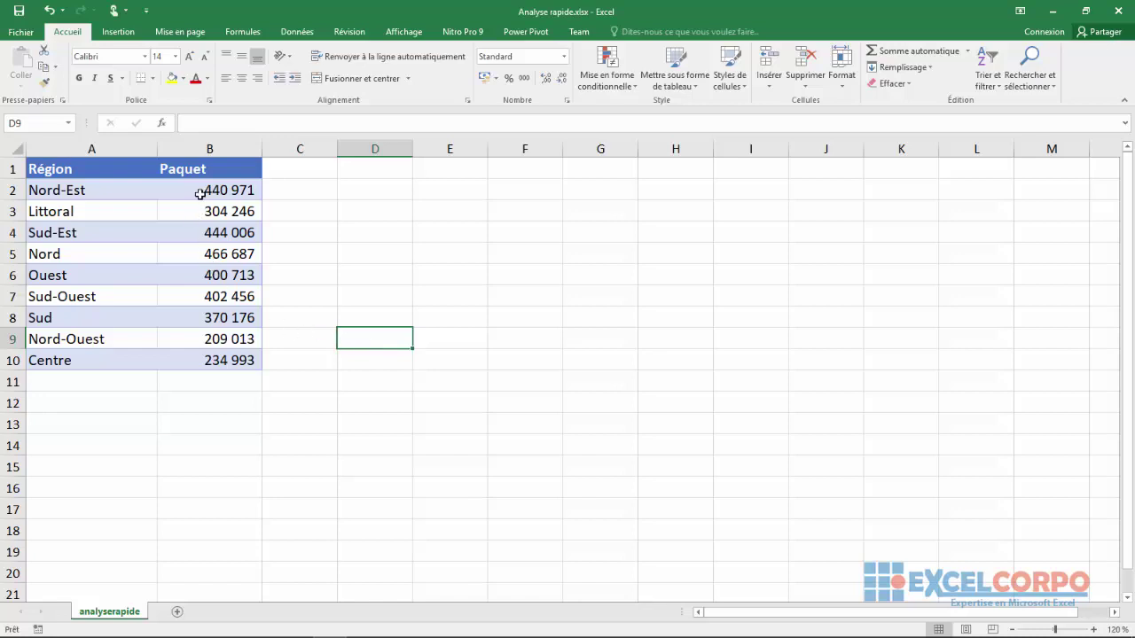
Try the Quick Analysis icon set on the Paquet values in B2:B10 and clear that conditional formatting.
{"action": "left_click_drag", "start_coordinate": [200, 194], "coordinate": [223, 361]}
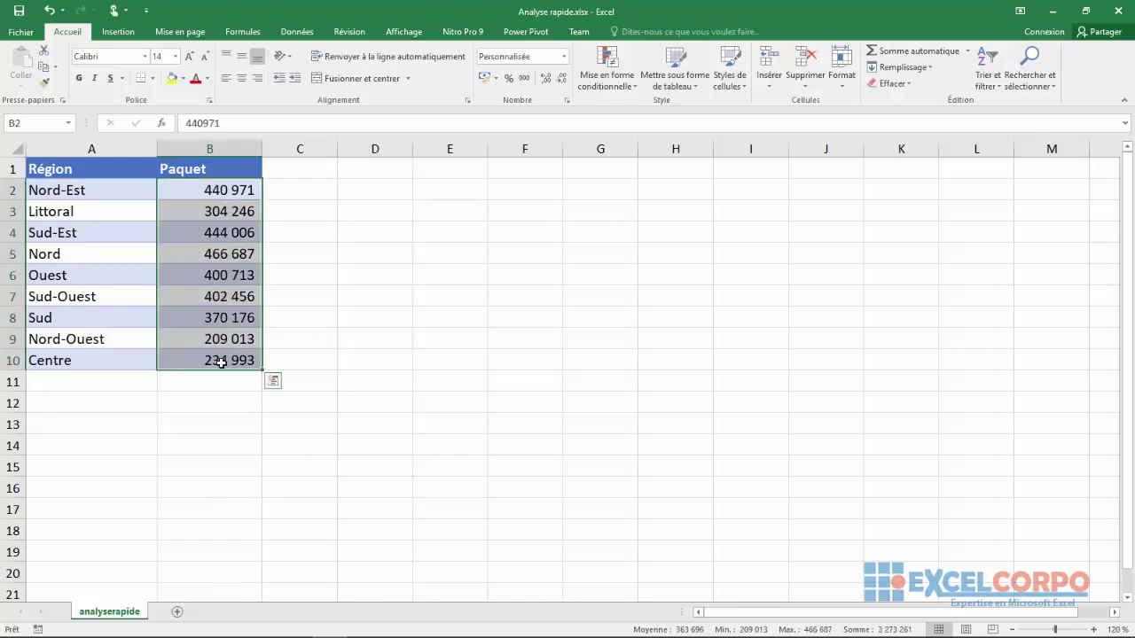
{"action": "left_click", "coordinate": [272, 383]}
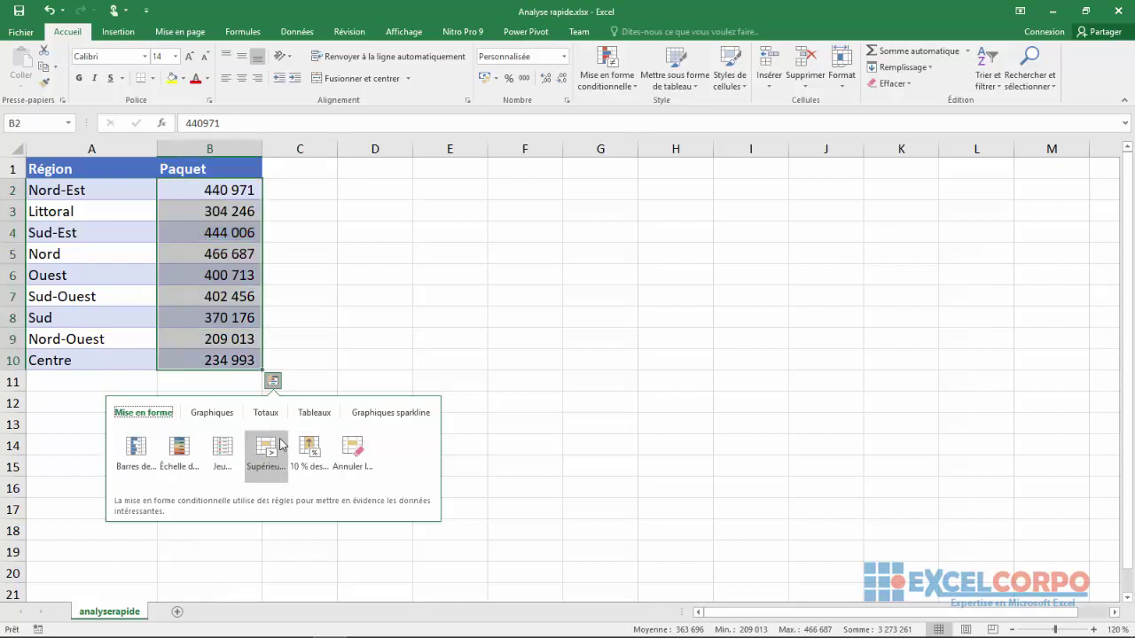
{"action": "left_click", "coordinate": [224, 461]}
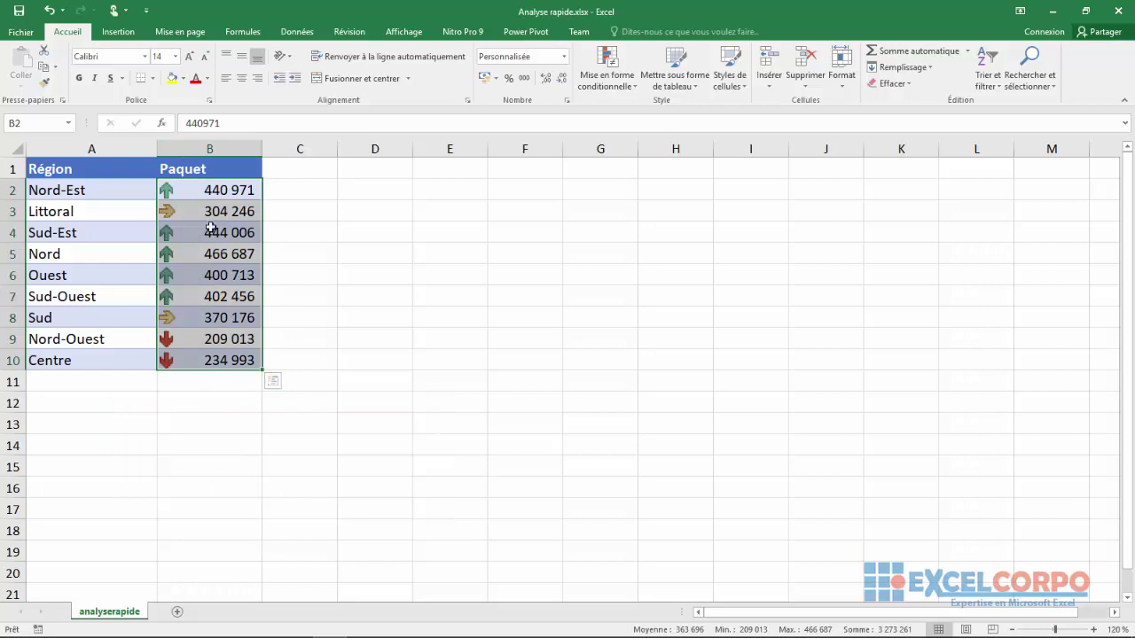
{"action": "left_click", "coordinate": [274, 383]}
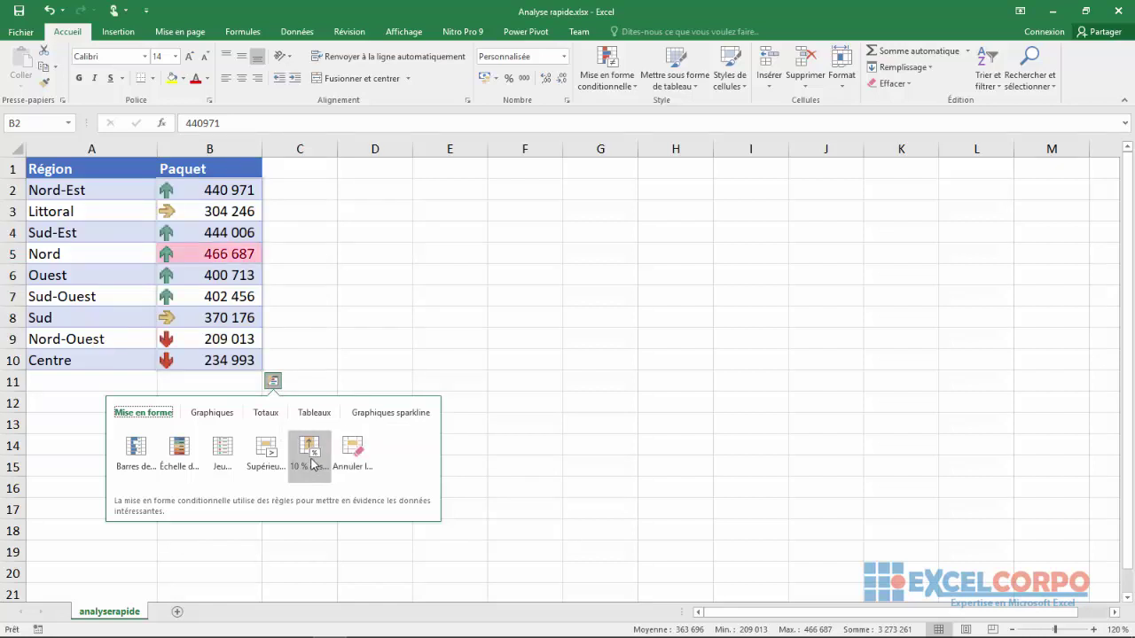
{"action": "key", "text": "Escape"}
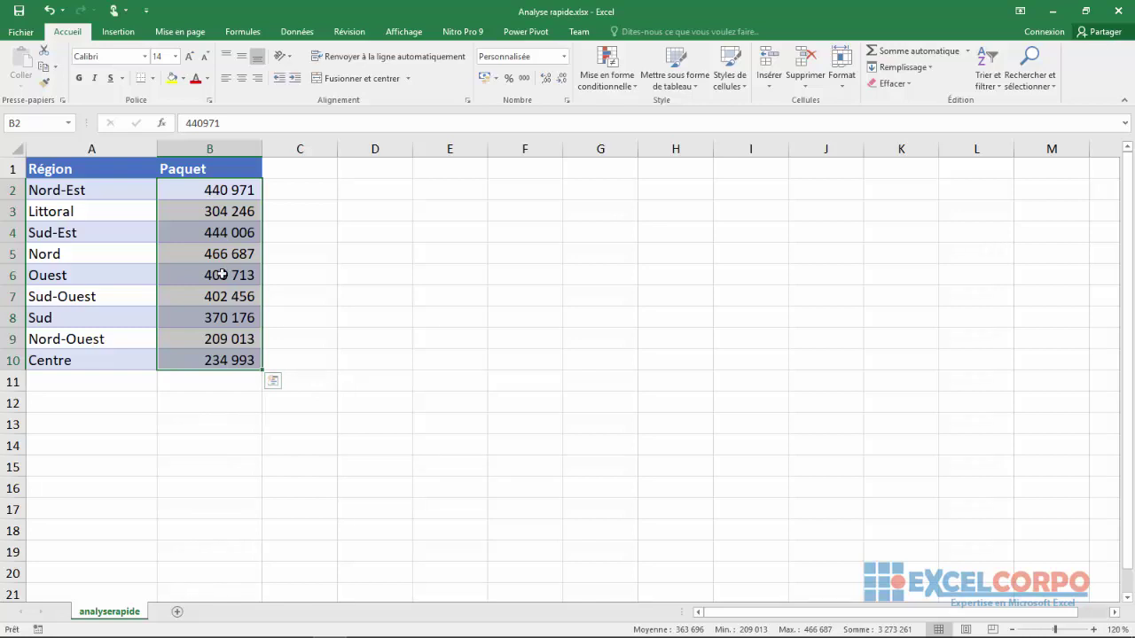
Use Quick Analysis totals on B2:B10 to add a row-by-row count in column C.
{"action": "left_click", "coordinate": [275, 387]}
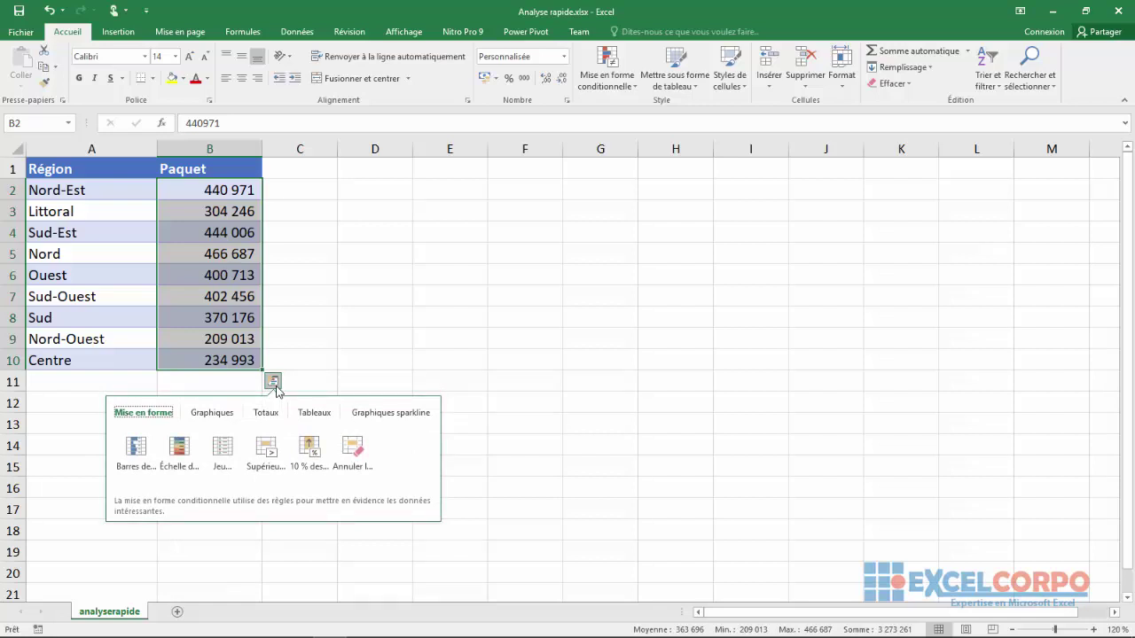
{"action": "left_click", "coordinate": [266, 414]}
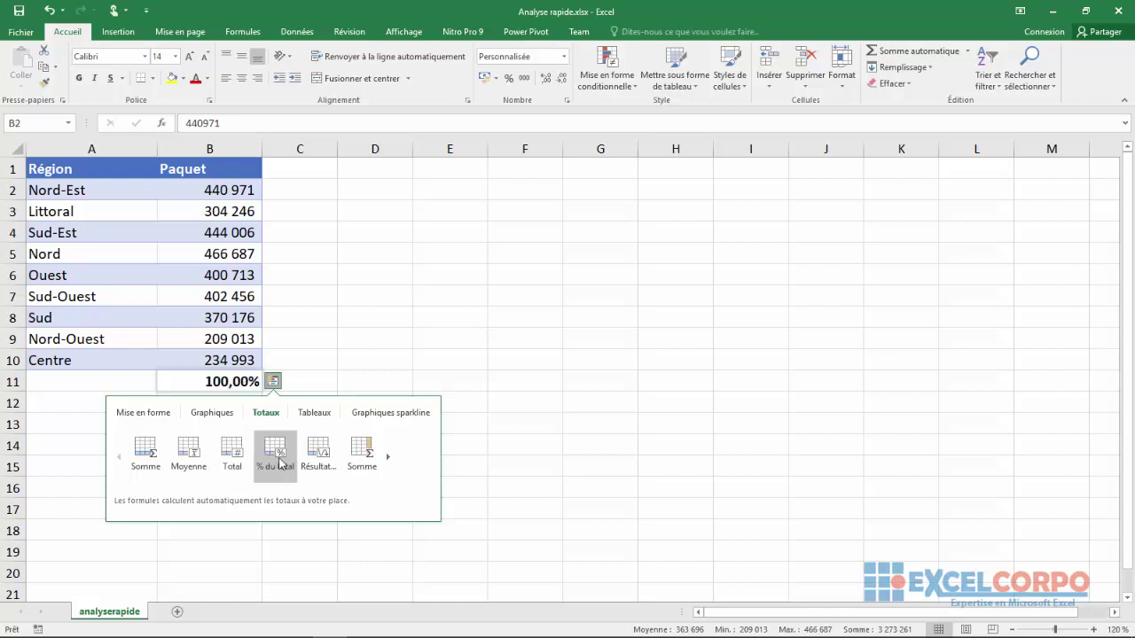
{"action": "left_click", "coordinate": [387, 458]}
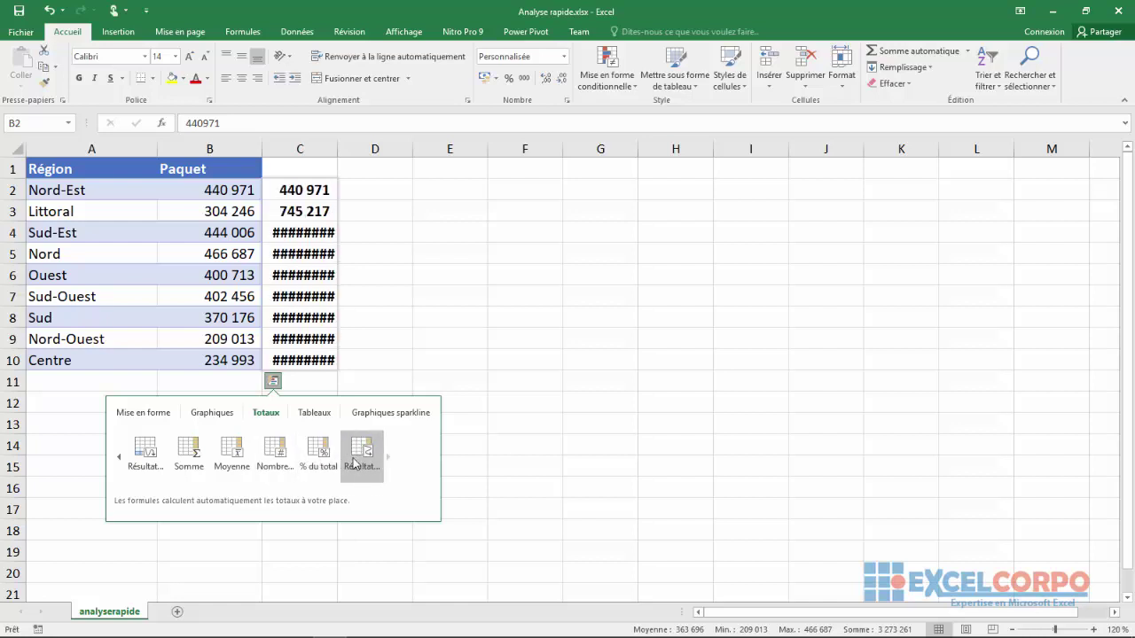
{"action": "left_click", "coordinate": [263, 458]}
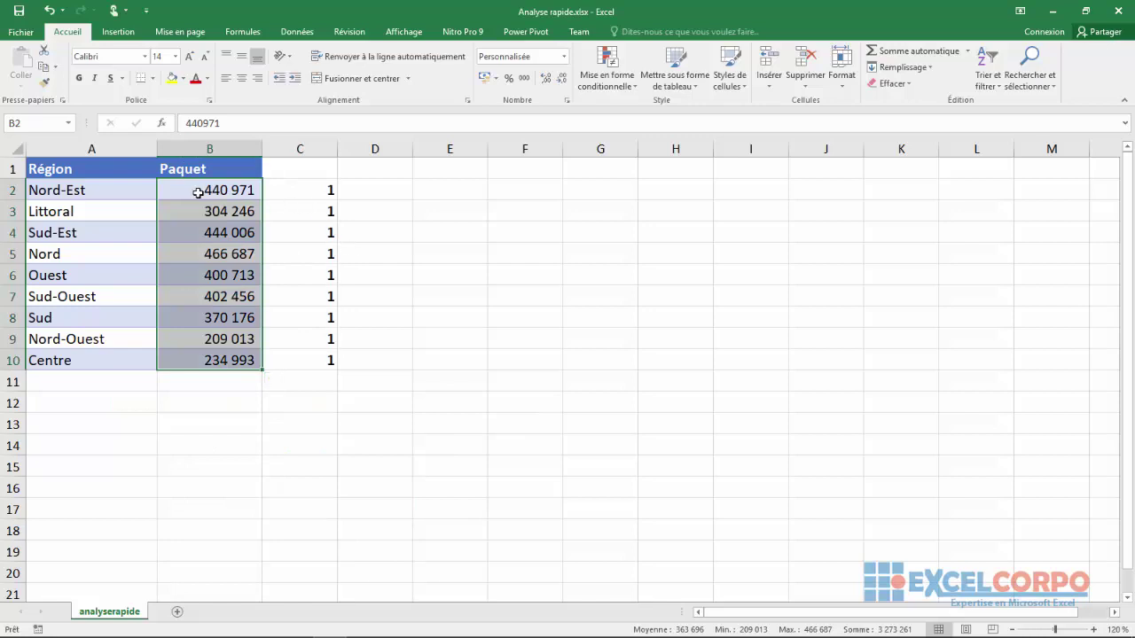
Add a Quick Analysis sum of the Paquet values in B2:B10 to the row below them.
{"action": "left_click_drag", "start_coordinate": [228, 190], "coordinate": [248, 376]}
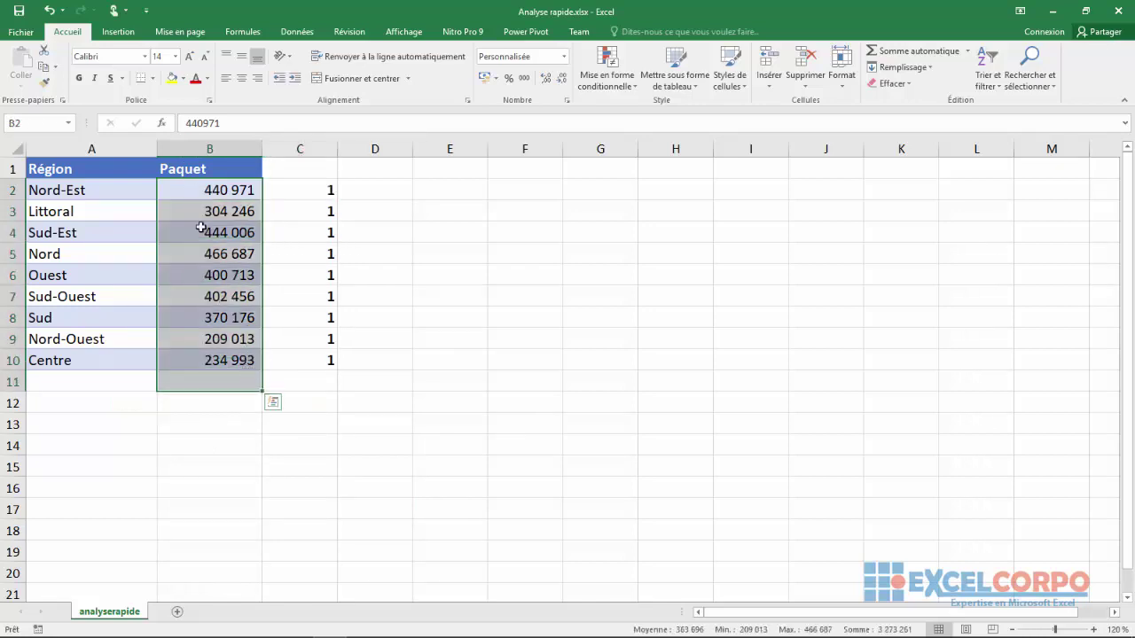
{"action": "left_click_drag", "start_coordinate": [192, 197], "coordinate": [225, 363]}
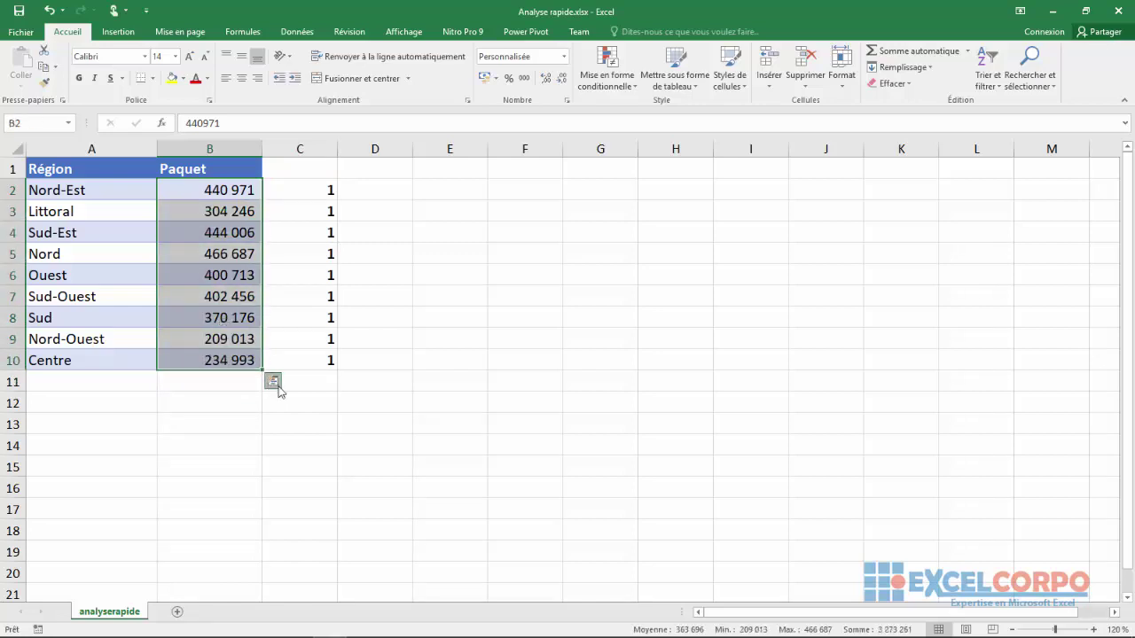
{"action": "left_click", "coordinate": [273, 380]}
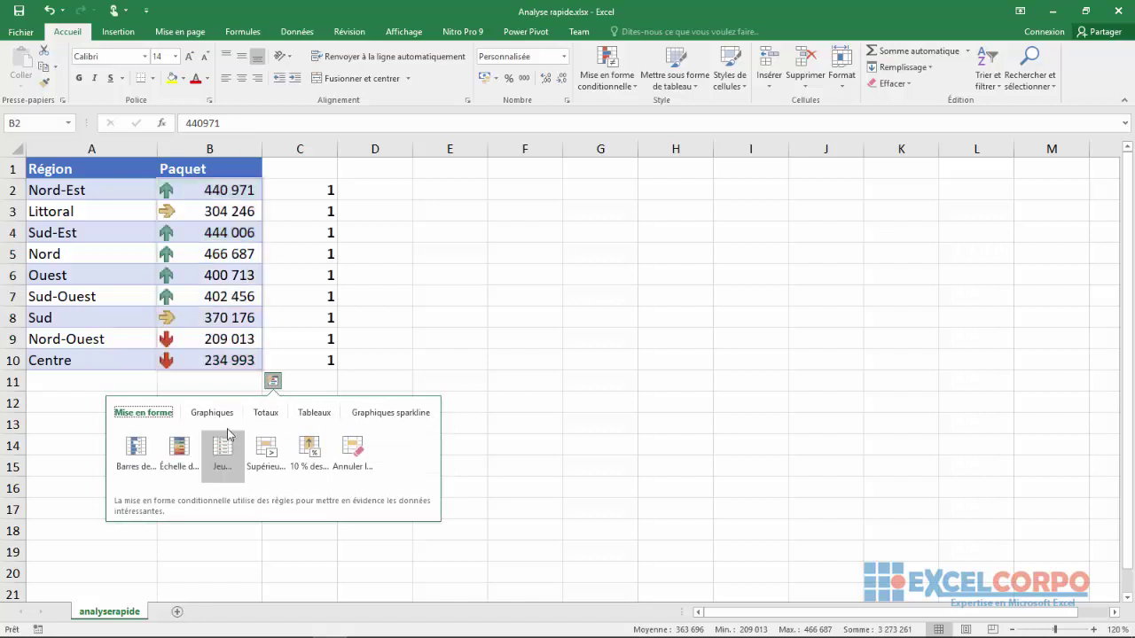
{"action": "left_click", "coordinate": [264, 414]}
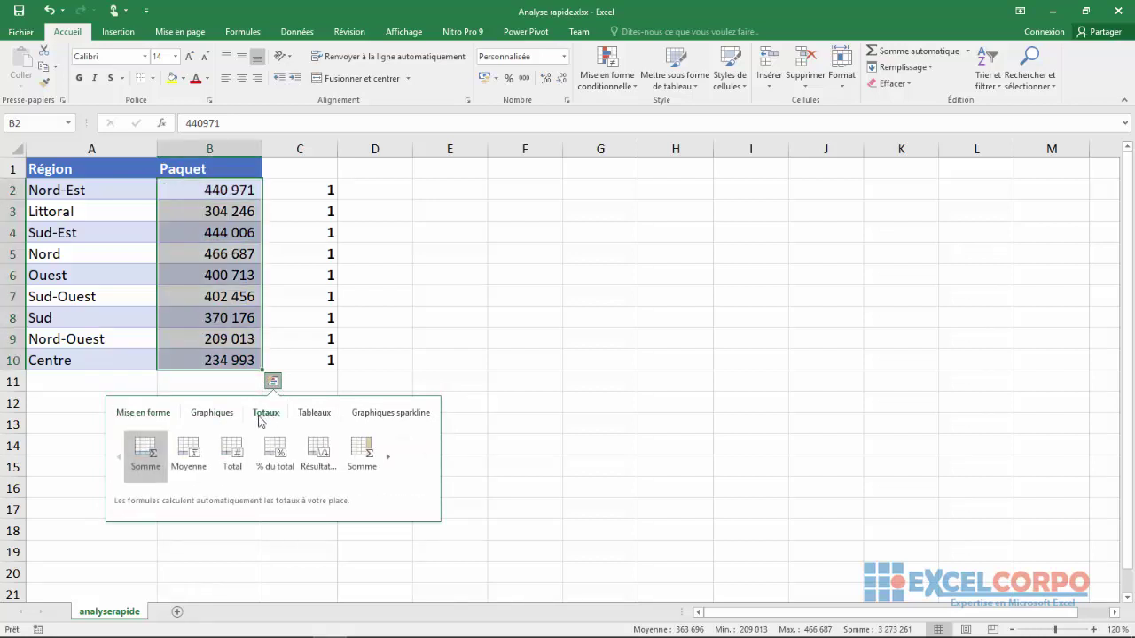
{"action": "left_click", "coordinate": [142, 461]}
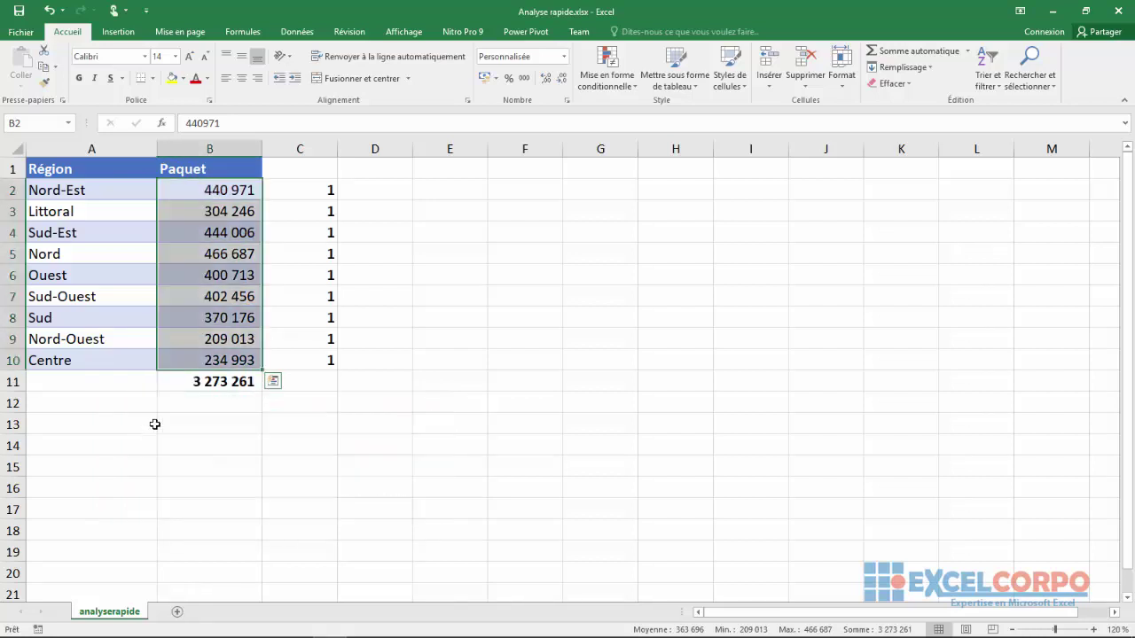
{"action": "left_click", "coordinate": [218, 424]}
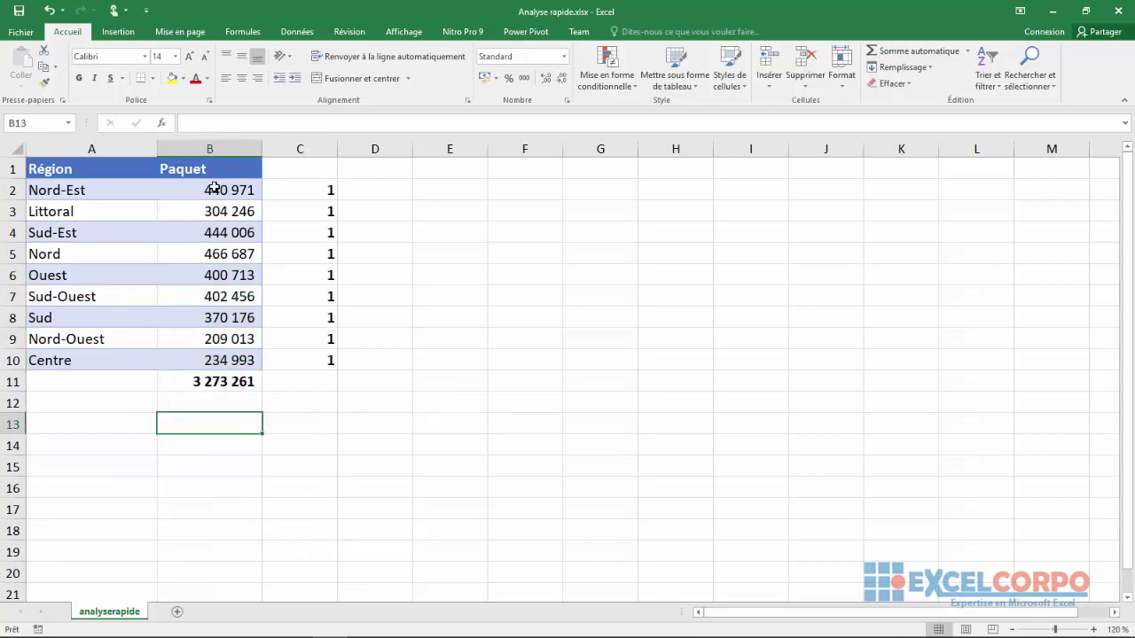
Apply the Quick Analysis color scale to the Paquet values in B2:B10.
{"action": "left_click_drag", "start_coordinate": [211, 188], "coordinate": [213, 360]}
{"action": "left_click", "coordinate": [273, 382]}
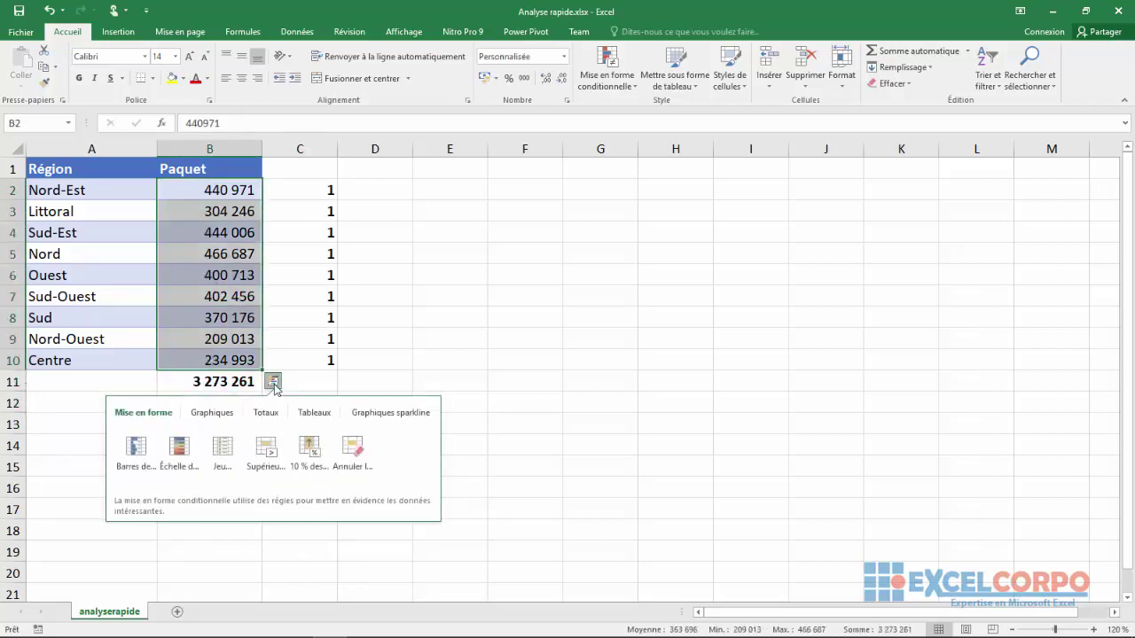
{"action": "left_click", "coordinate": [181, 461]}
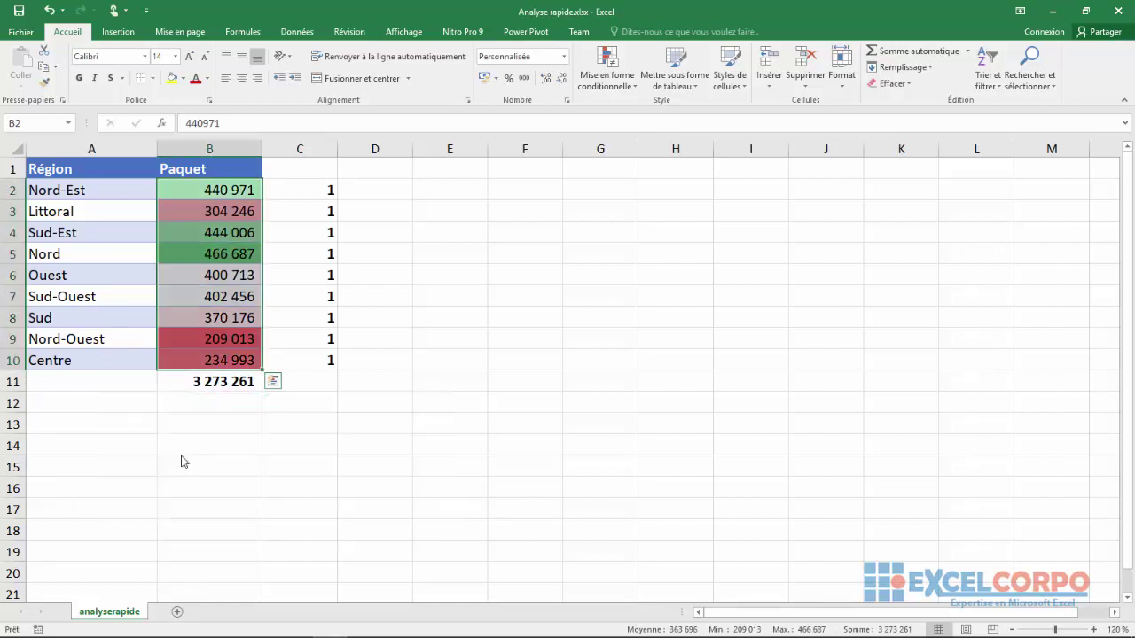
{"action": "left_click", "coordinate": [276, 435]}
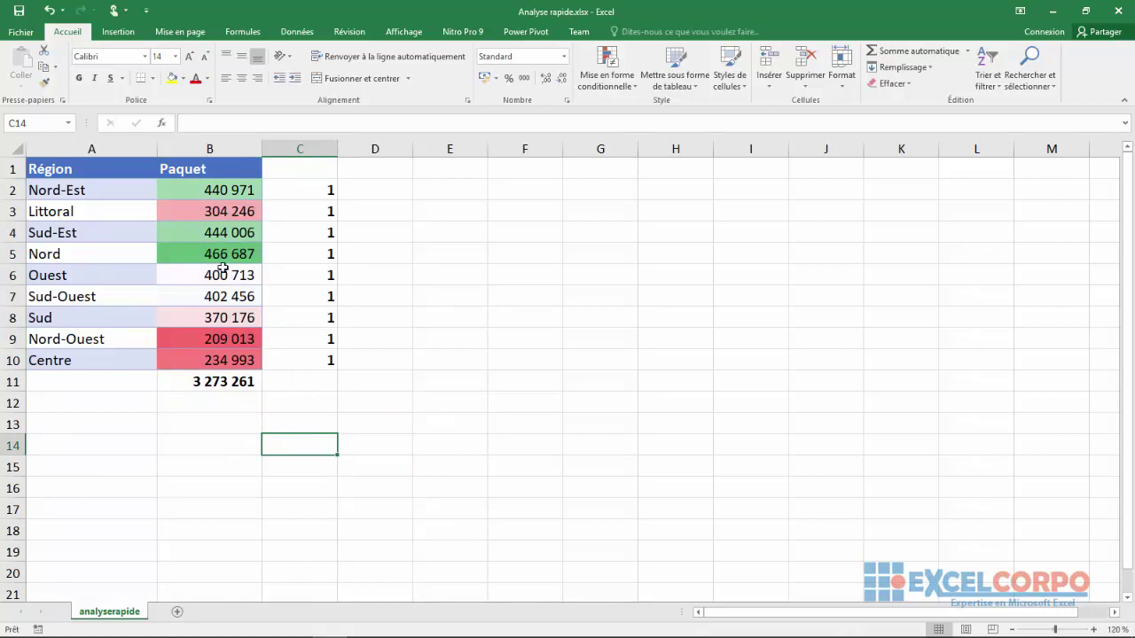
Convert the Paquet values in B2:B10 into a table with Quick Analysis.
{"action": "left_click_drag", "start_coordinate": [182, 189], "coordinate": [217, 369]}
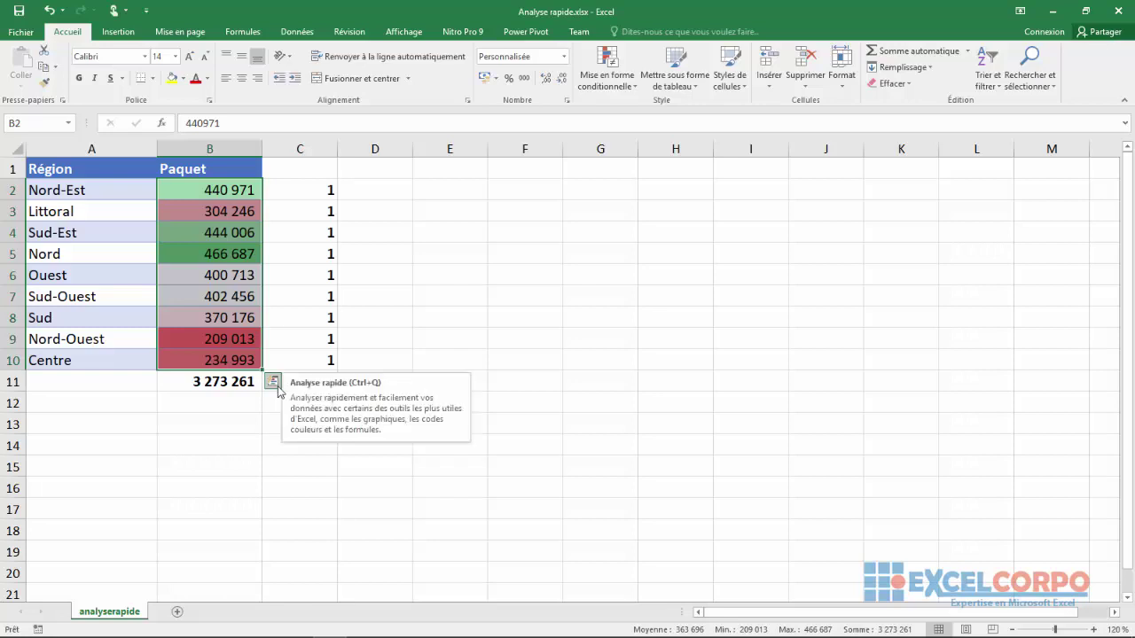
{"action": "left_click", "coordinate": [275, 385]}
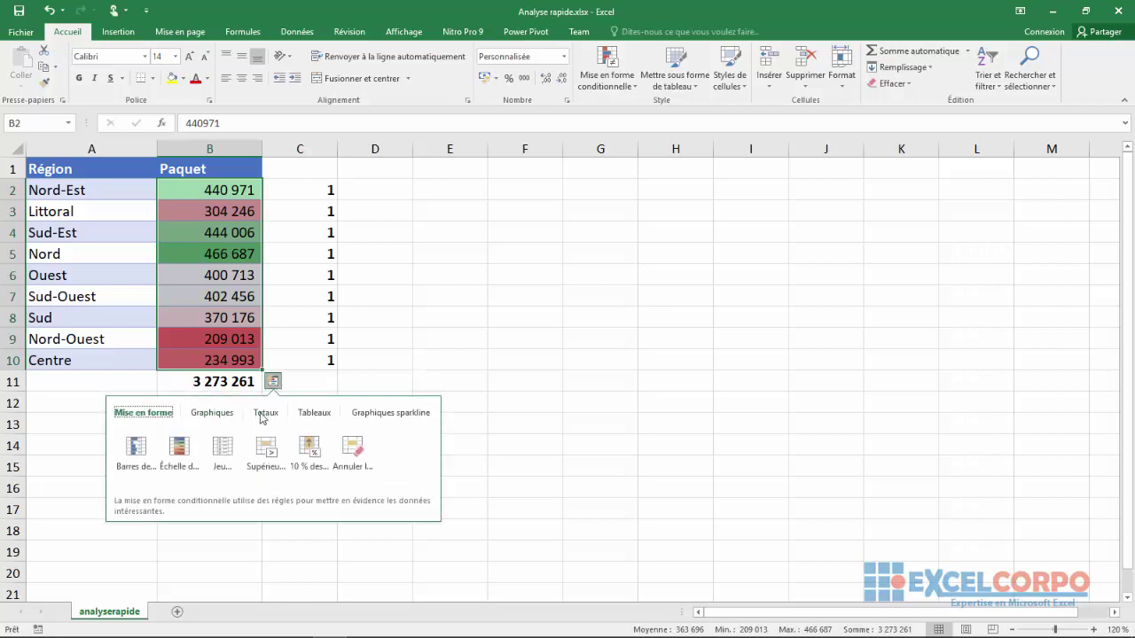
{"action": "left_click", "coordinate": [316, 414]}
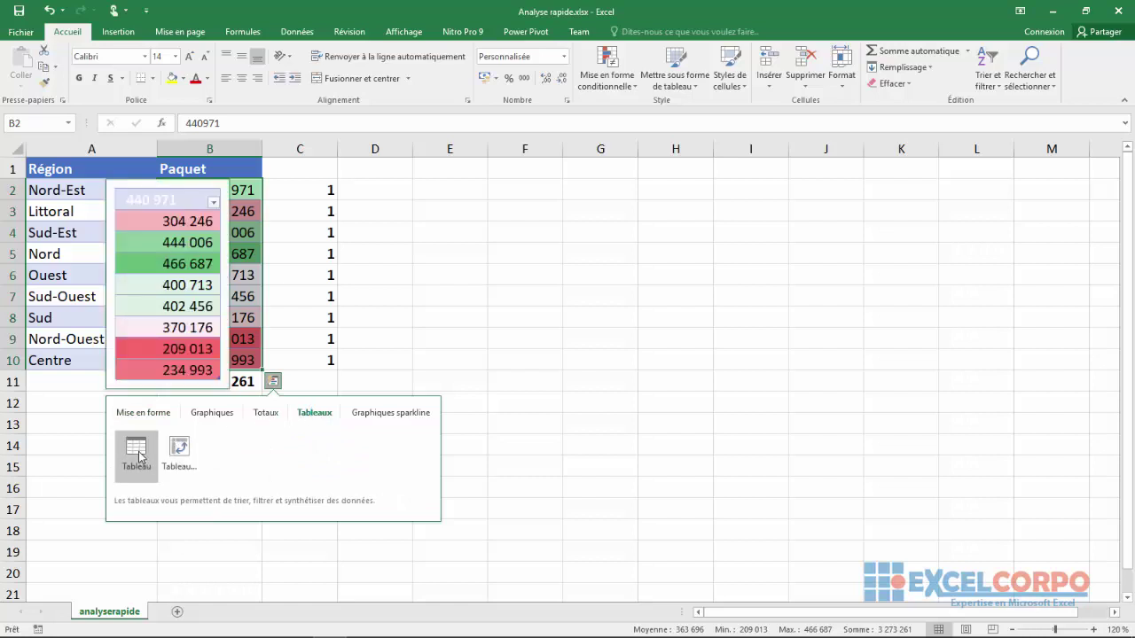
{"action": "left_click", "coordinate": [136, 456]}
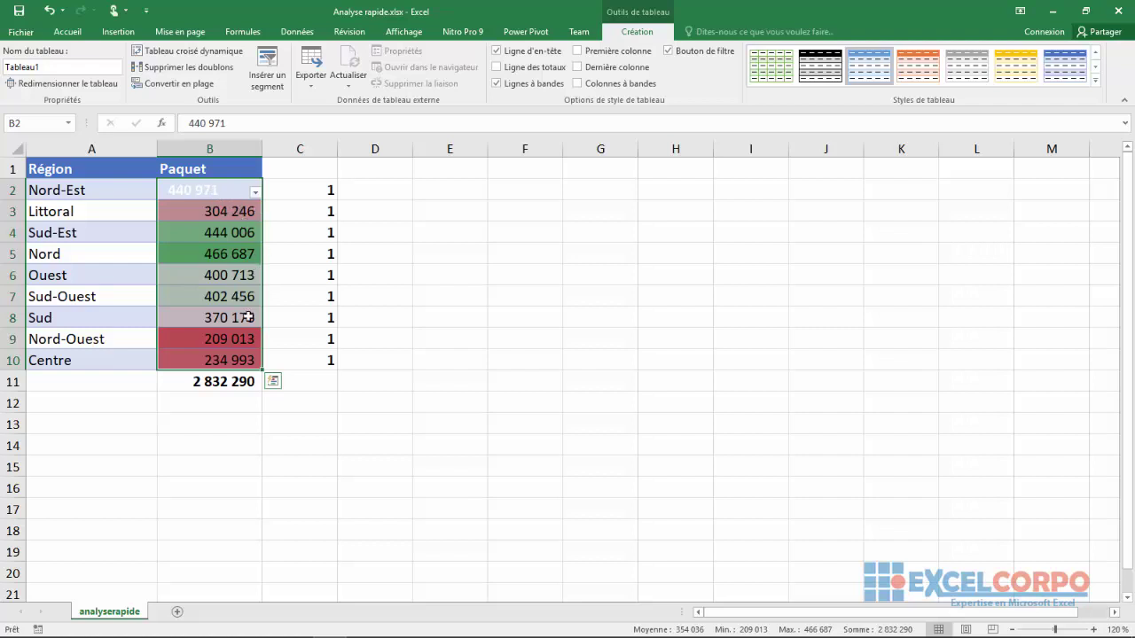
Look at the Quick Analysis PivotTable option for the range and undo the table conversion.
{"action": "left_click", "coordinate": [274, 382]}
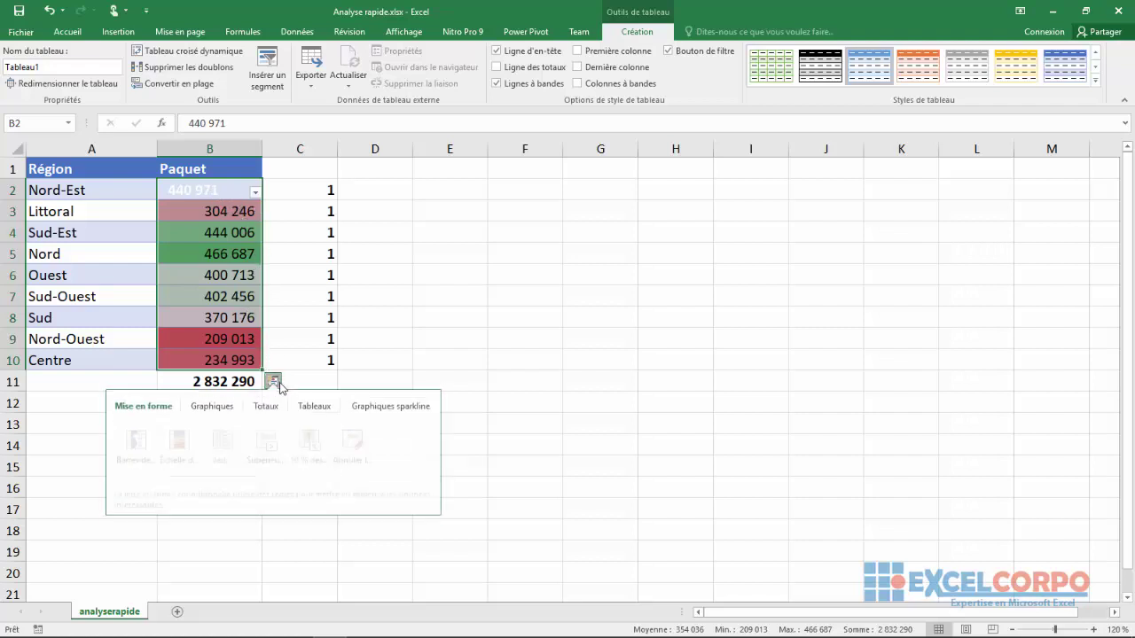
{"action": "left_click", "coordinate": [314, 412]}
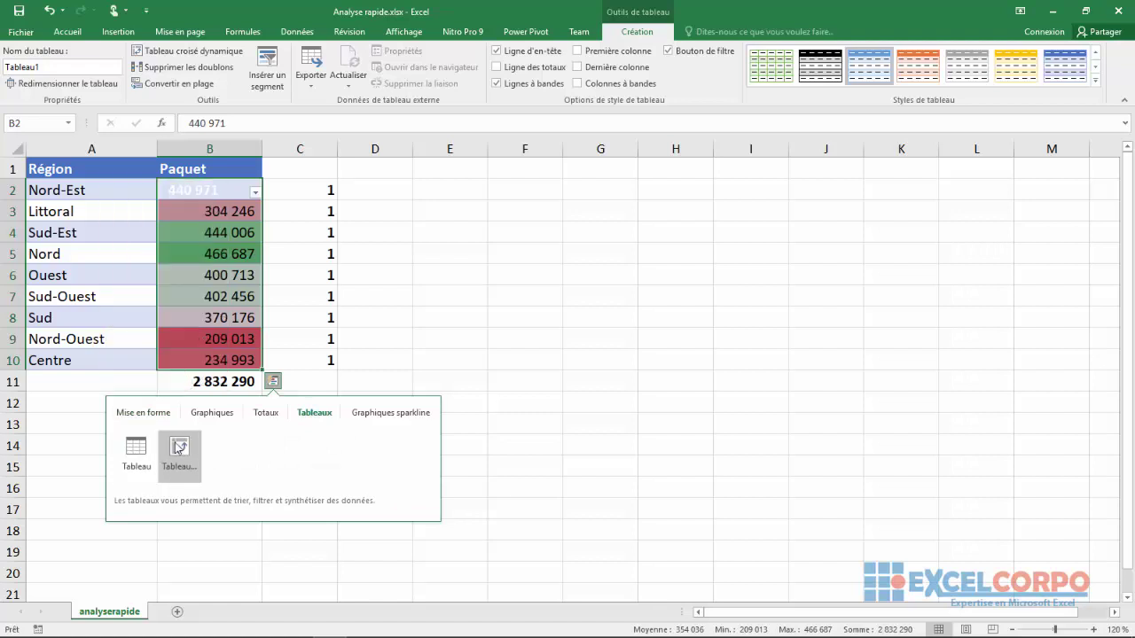
{"action": "left_click", "coordinate": [377, 377]}
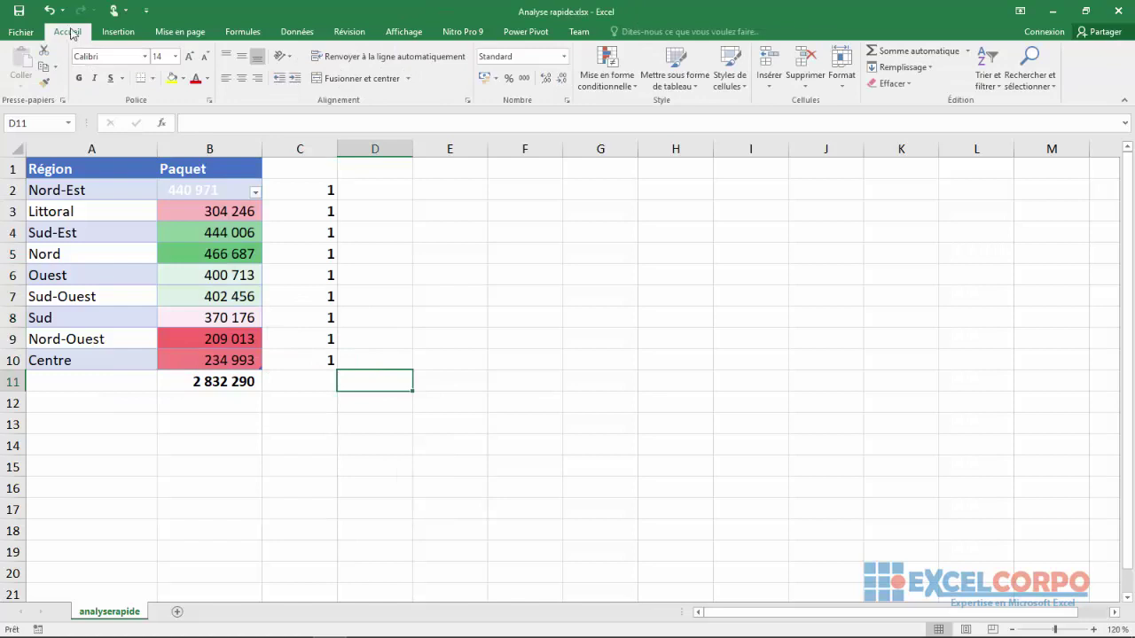
{"action": "left_click", "coordinate": [48, 11]}
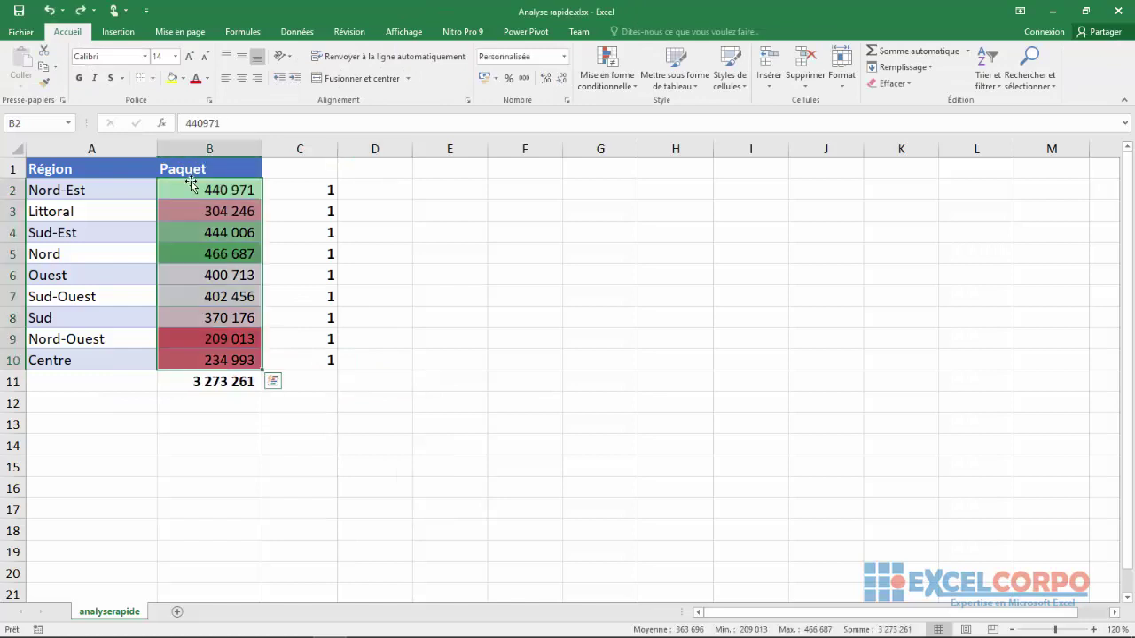
{"action": "left_click", "coordinate": [464, 305]}
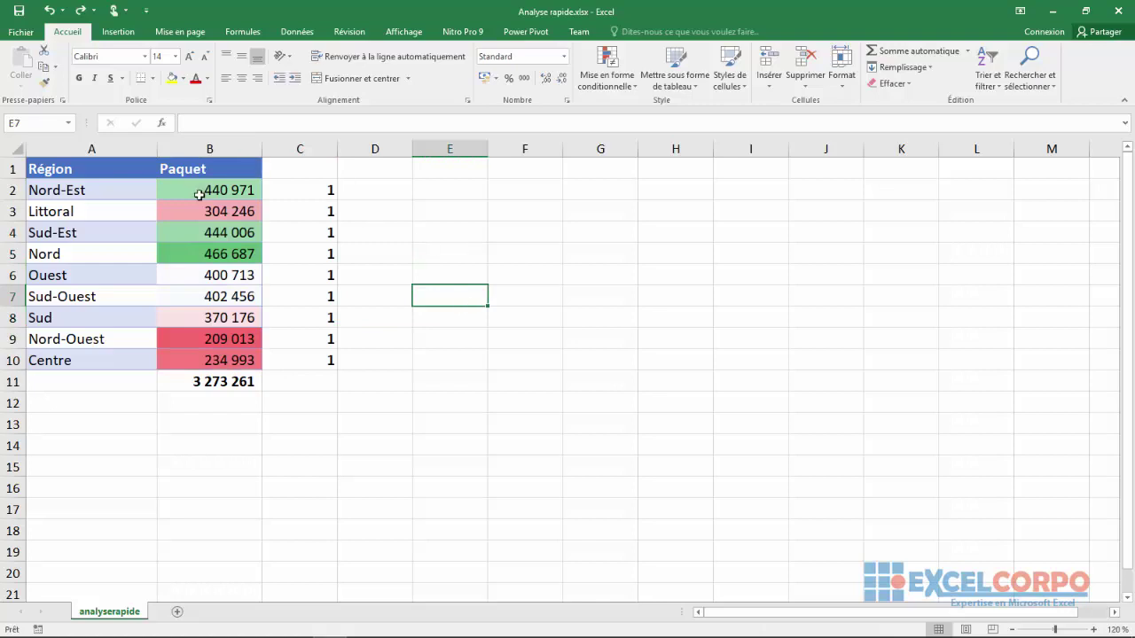
Review the Quick Analysis chart options for the Paquet values in B2:B10, including the recommended and full chart lists, without inserting one.
{"action": "left_click_drag", "start_coordinate": [198, 194], "coordinate": [230, 364]}
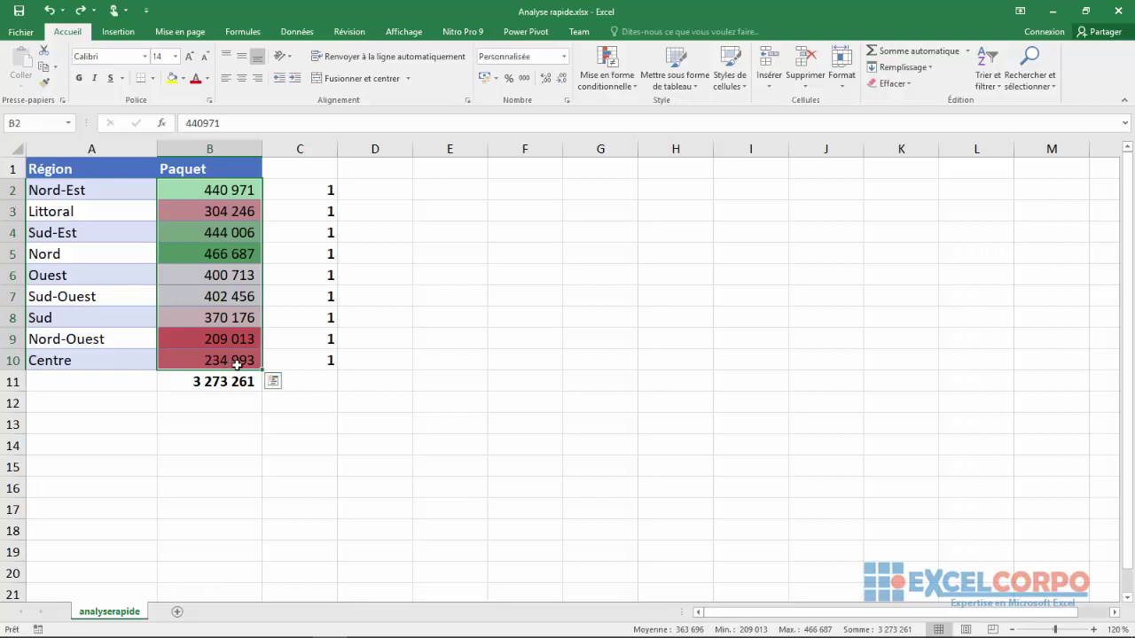
{"action": "left_click", "coordinate": [273, 381]}
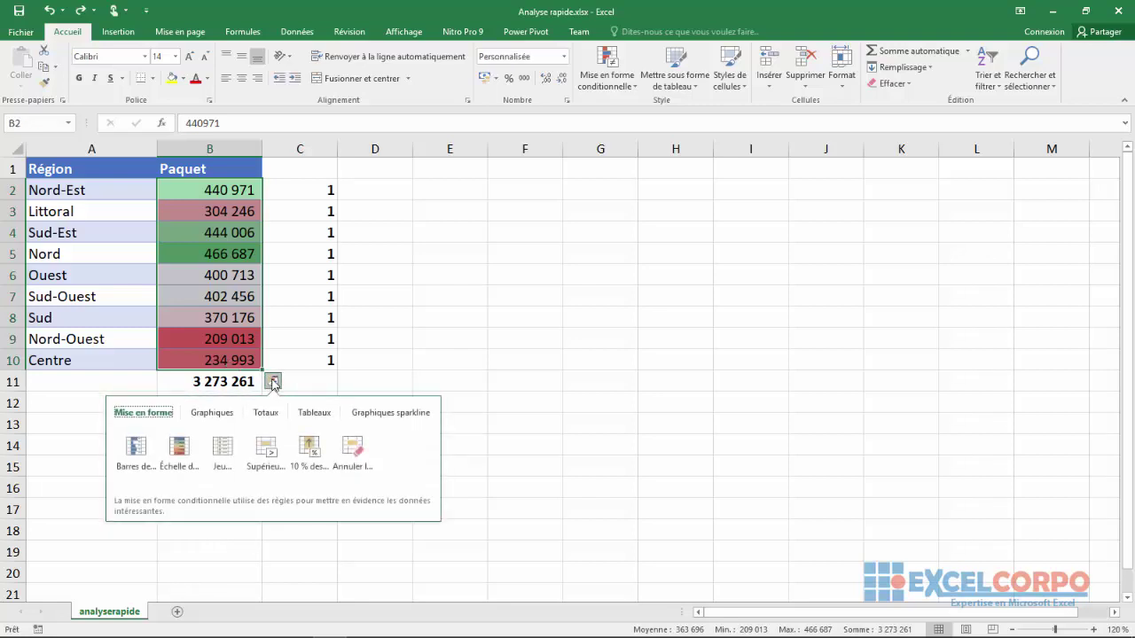
{"action": "left_click", "coordinate": [216, 414]}
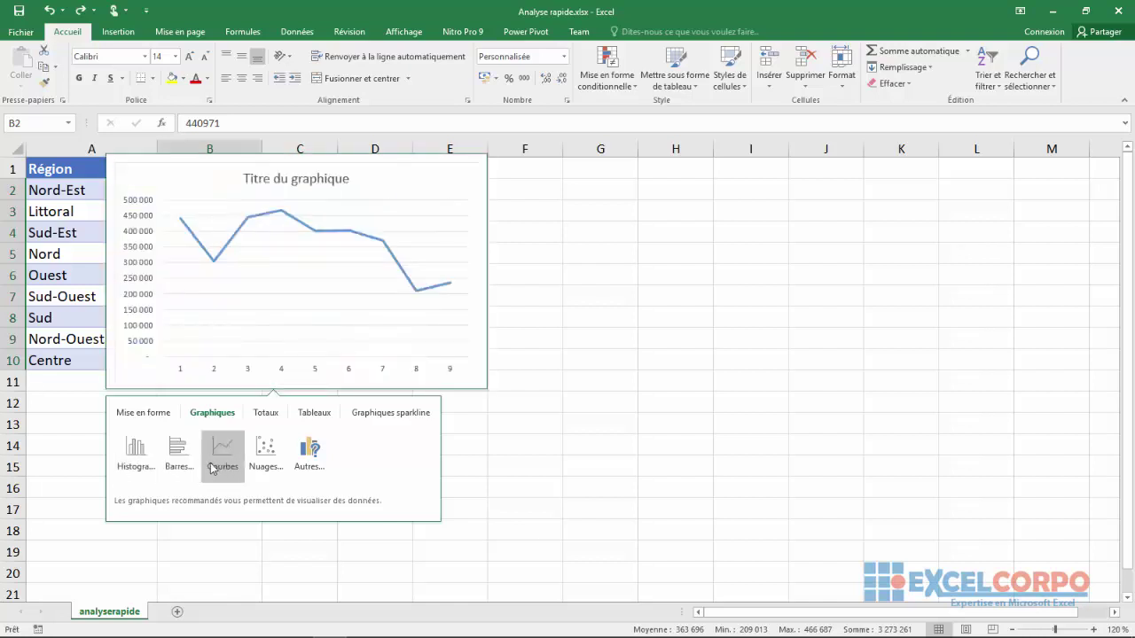
{"action": "left_click", "coordinate": [310, 456]}
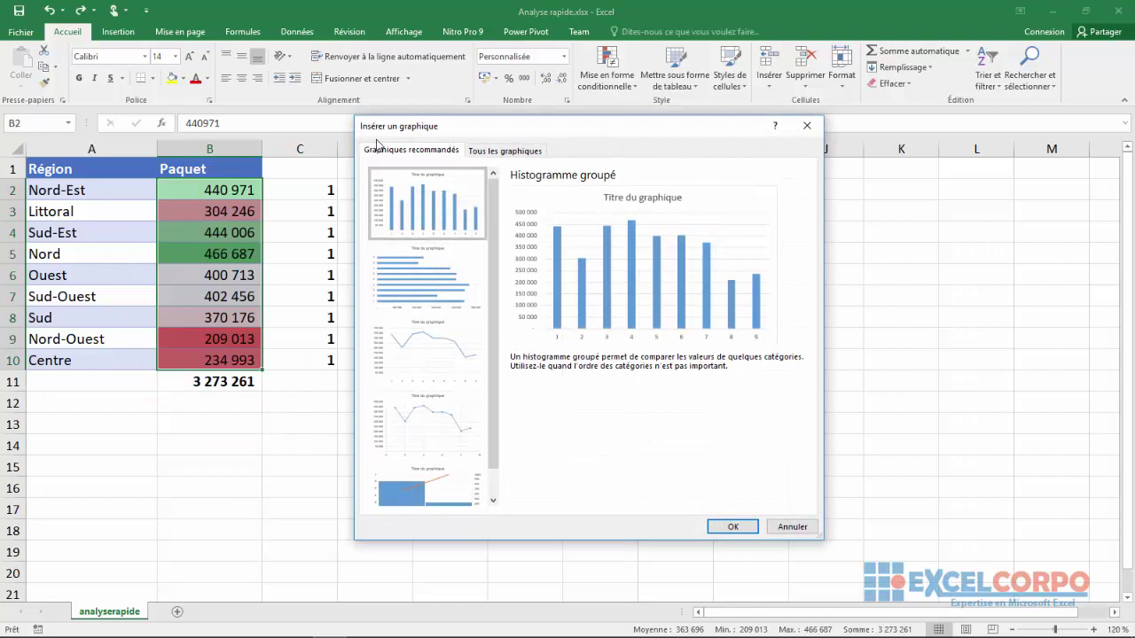
{"action": "scroll", "coordinate": [484, 284], "scroll_direction": "down", "scroll_amount": 1}
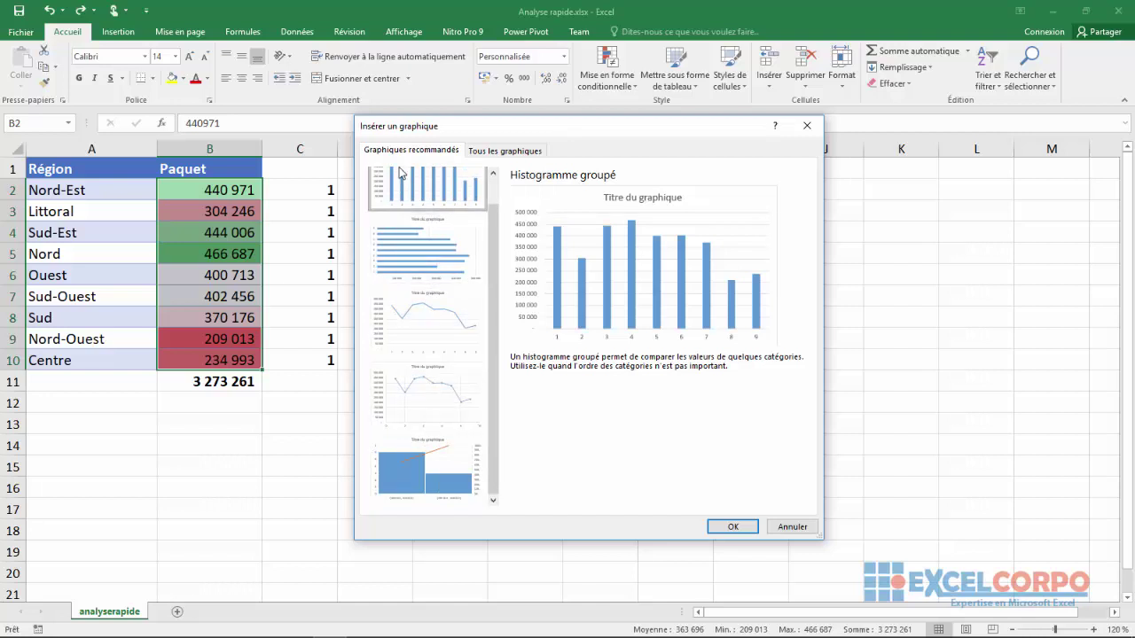
{"action": "left_click", "coordinate": [491, 151]}
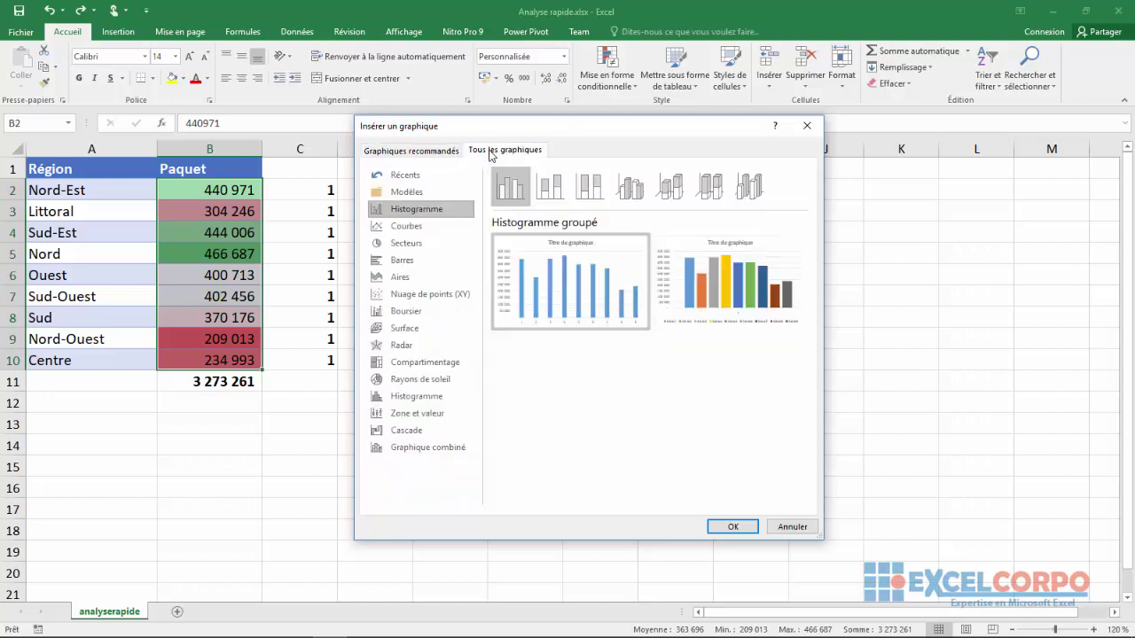
{"action": "left_click", "coordinate": [808, 128]}
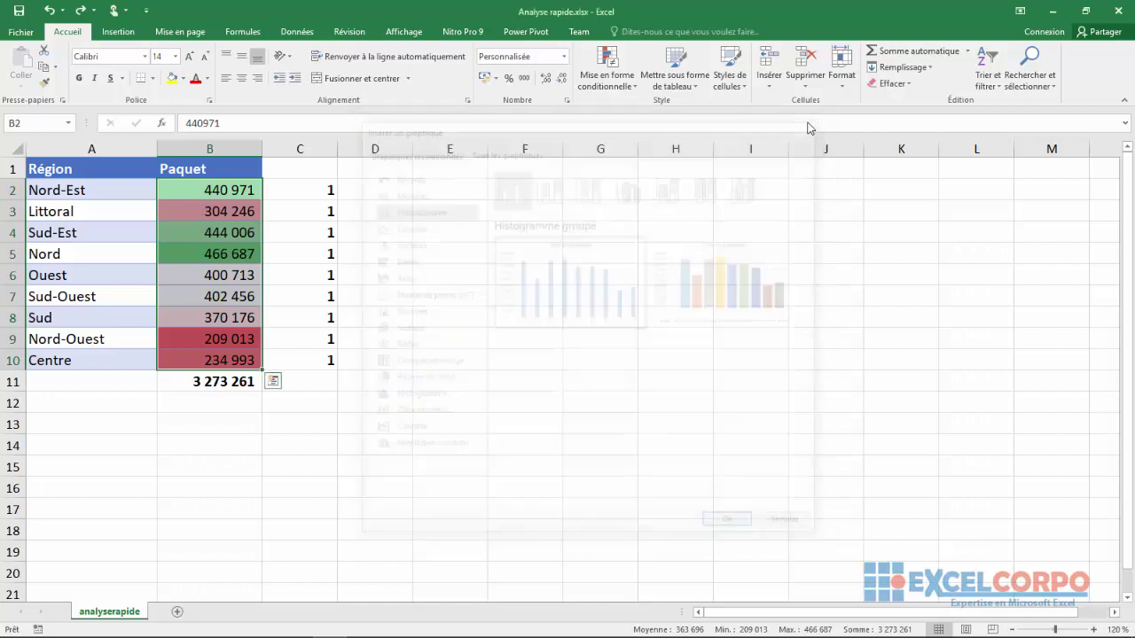
Preview the Quick Analysis sparkline options for the Paquet values in B2:B10 without inserting any.
{"action": "left_click", "coordinate": [274, 382]}
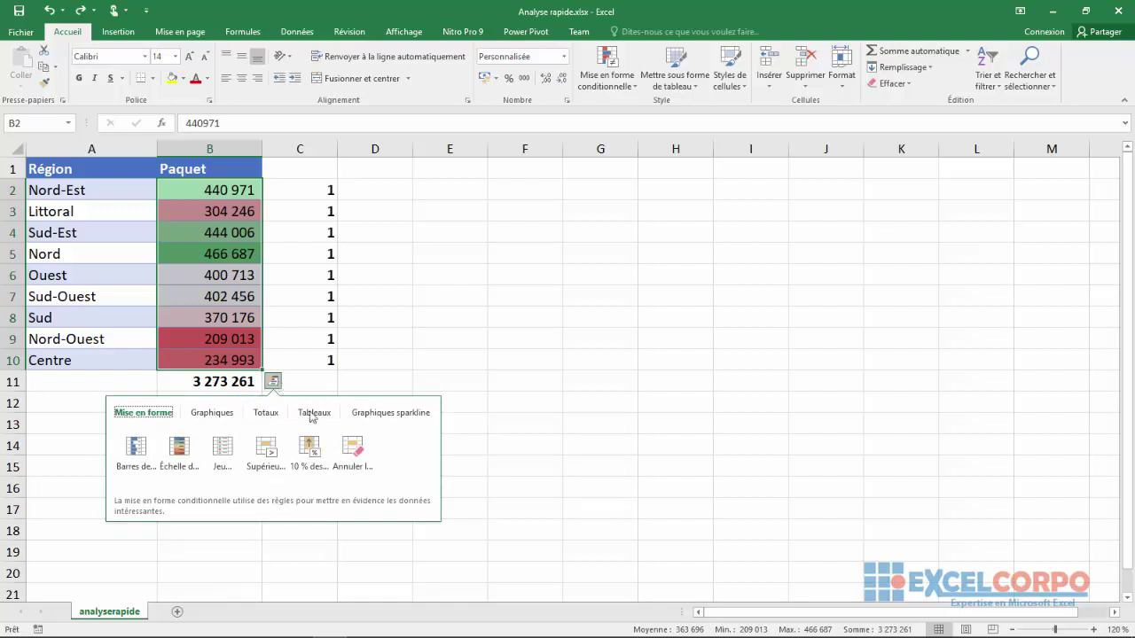
{"action": "left_click", "coordinate": [371, 423]}
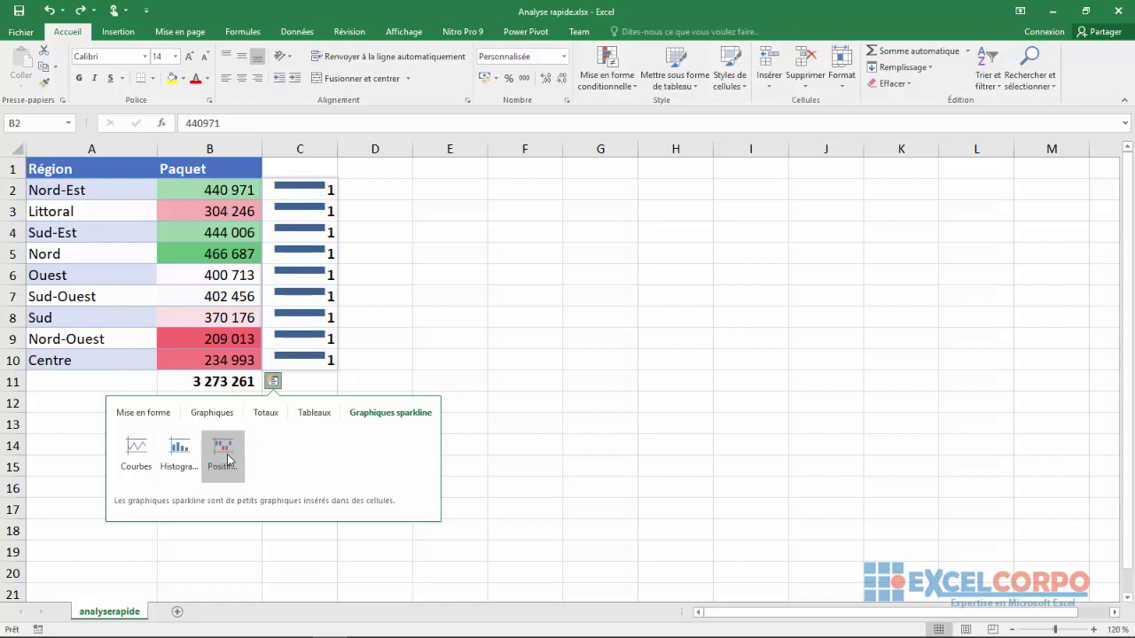
{"action": "left_click", "coordinate": [460, 439]}
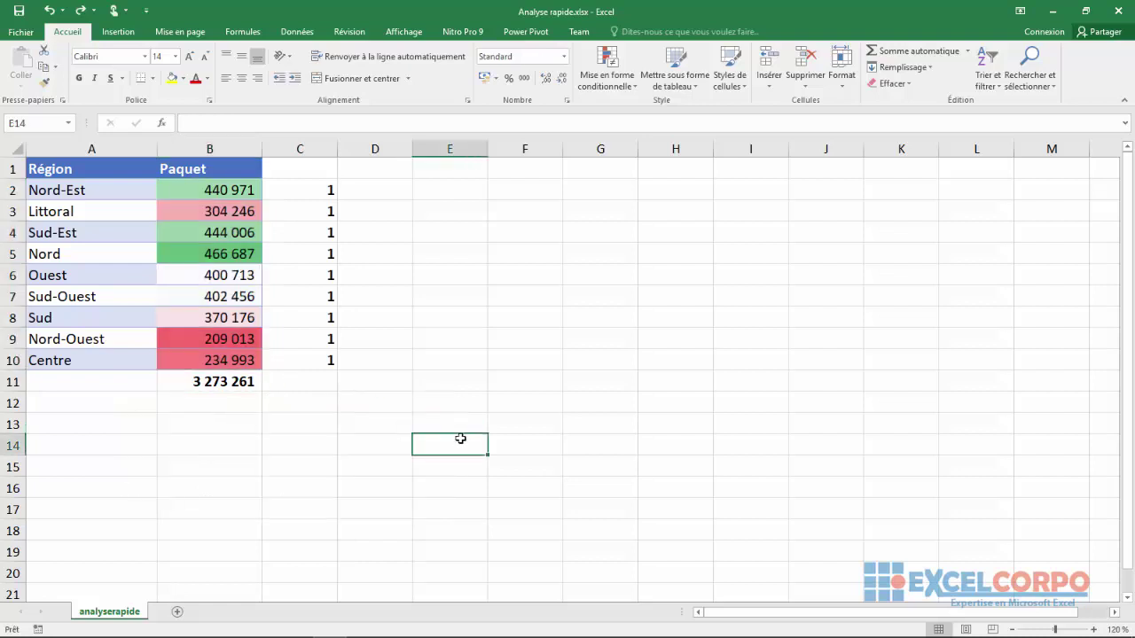